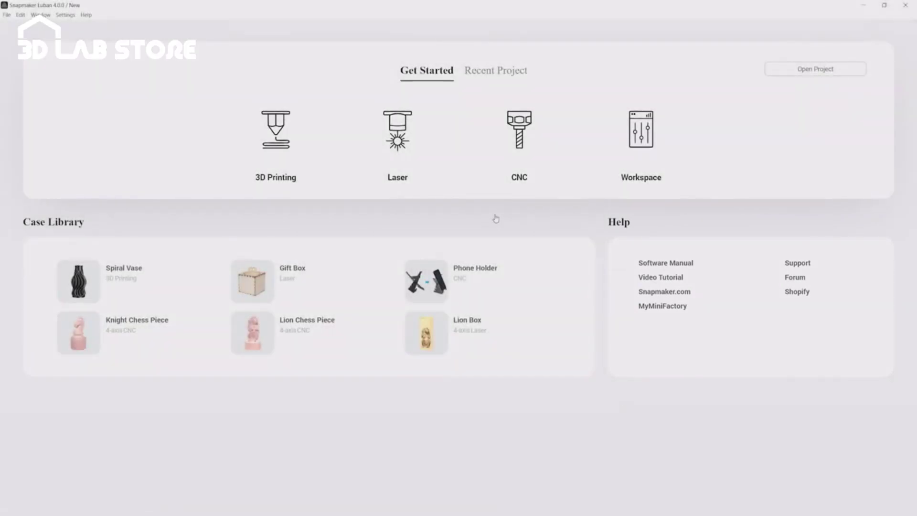
Start a new laser project with a work size of 200 × 200 mm and the work origin at the center
mouse_move(420, 142)
left_click(398, 121)
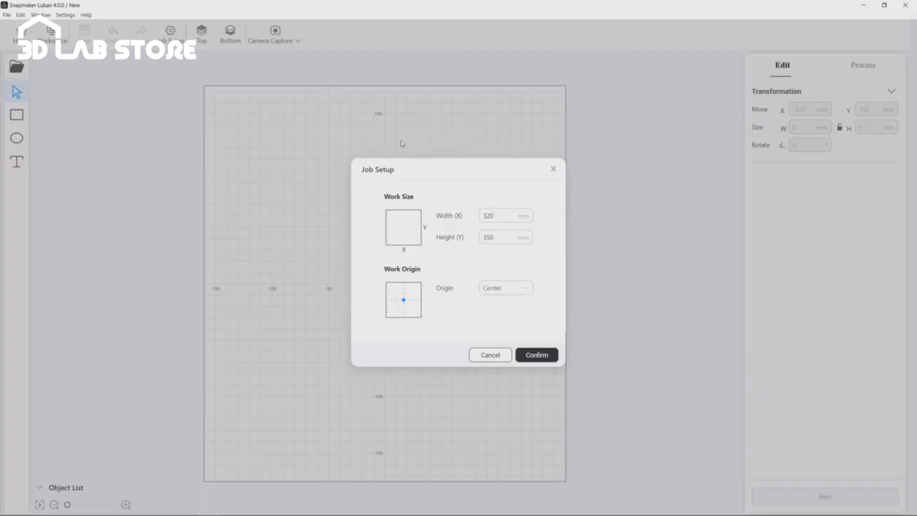
double_click(500, 216)
type("200")
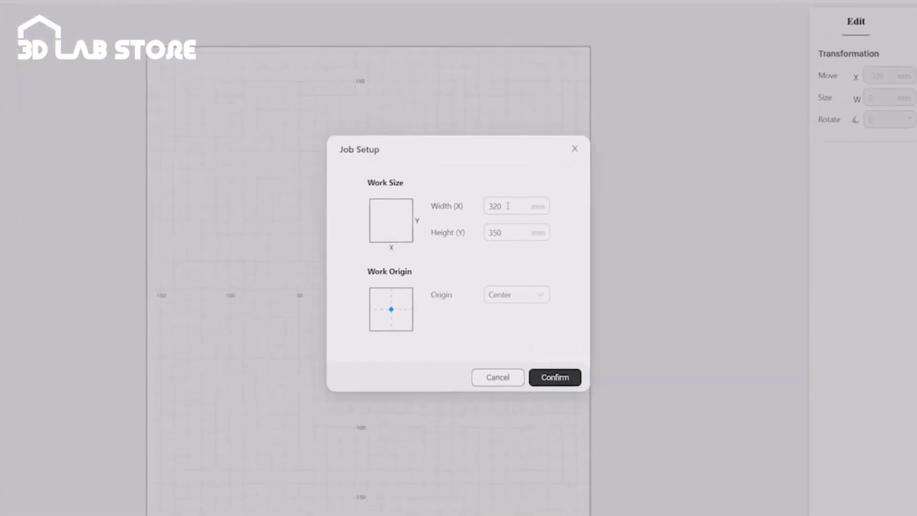
double_click(507, 231)
type("20")
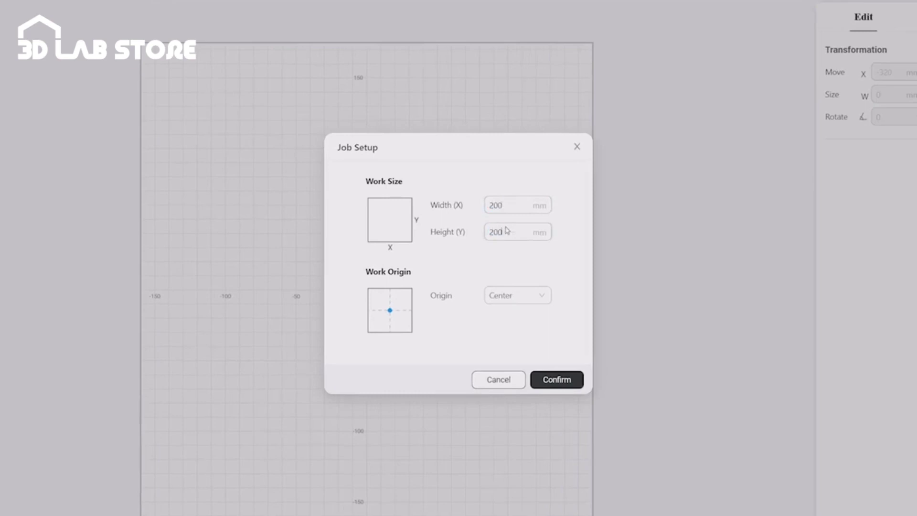
left_click(512, 298)
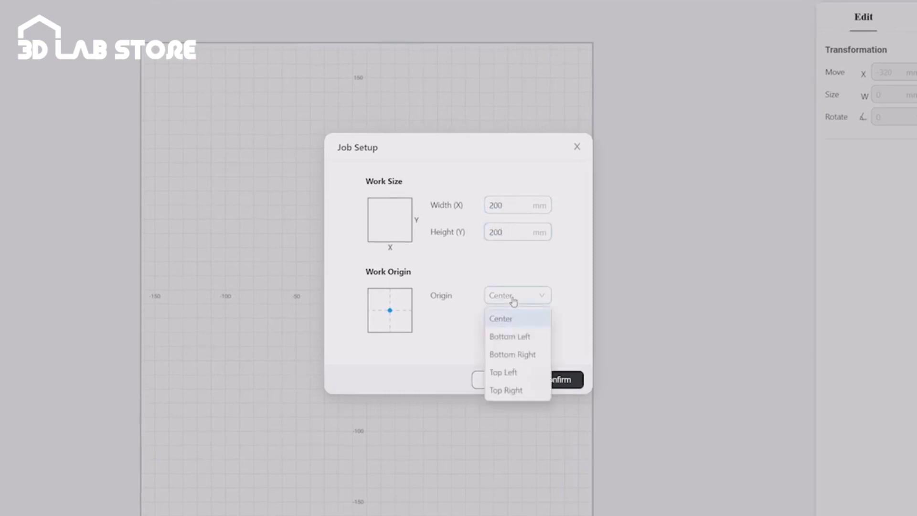
left_click(503, 318)
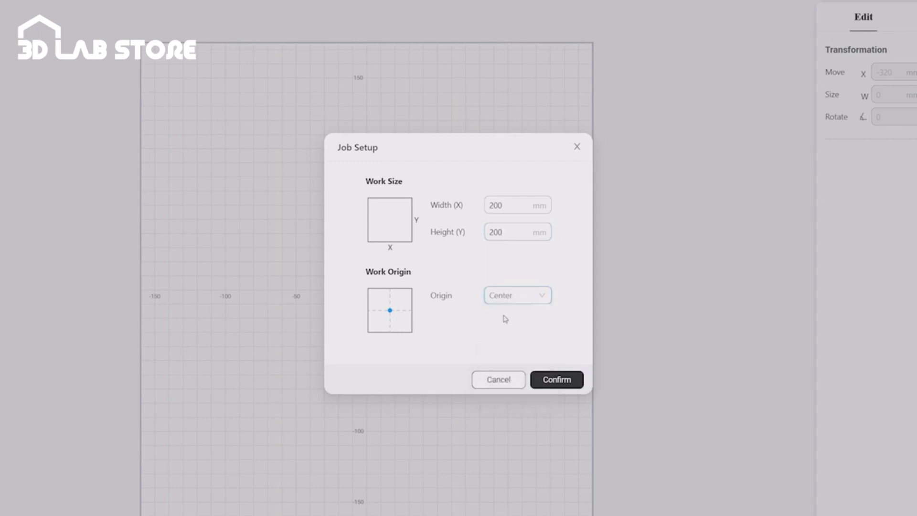
left_click(555, 380)
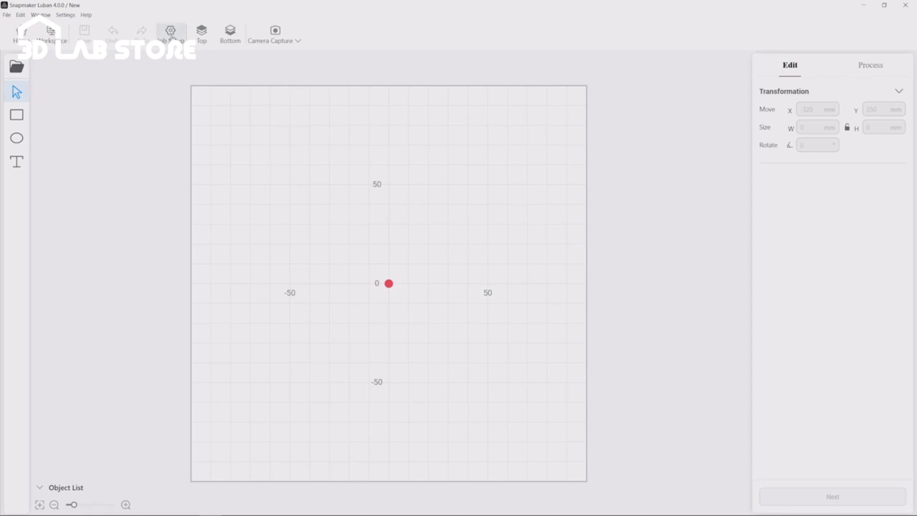
left_click(171, 34)
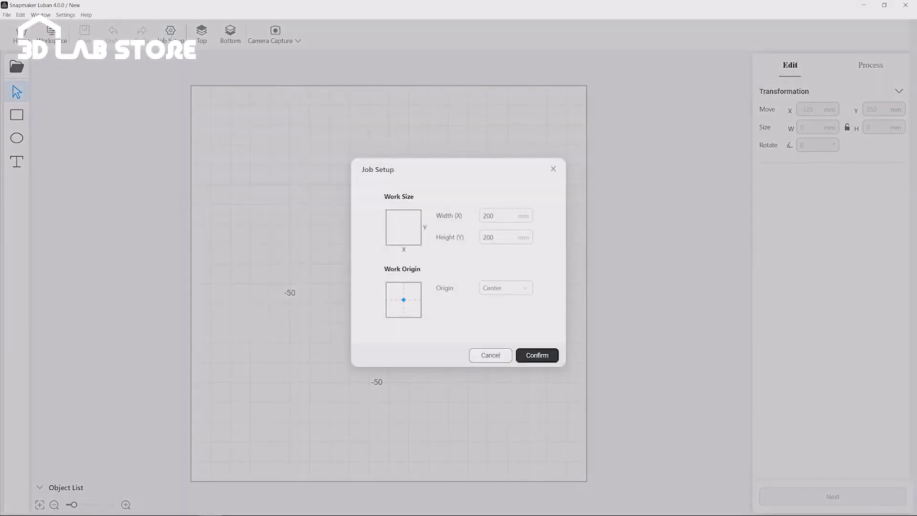
left_click(554, 169)
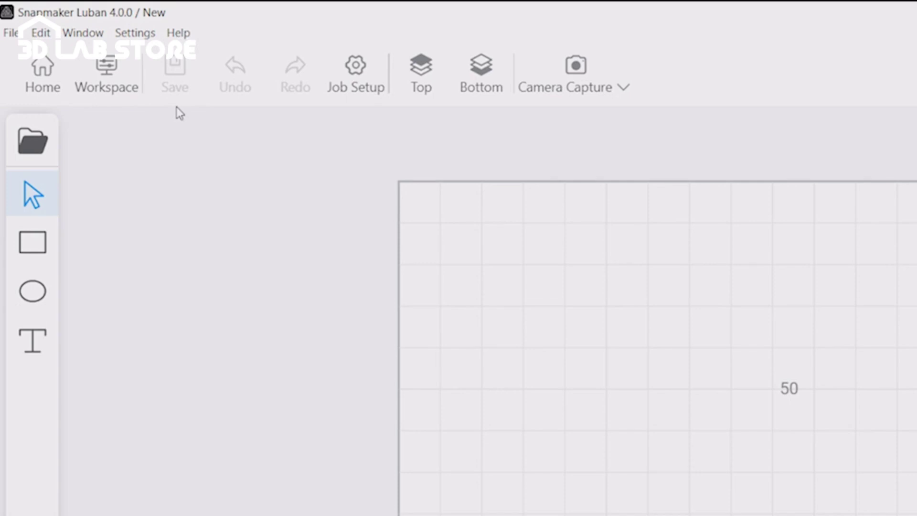
left_click(577, 88)
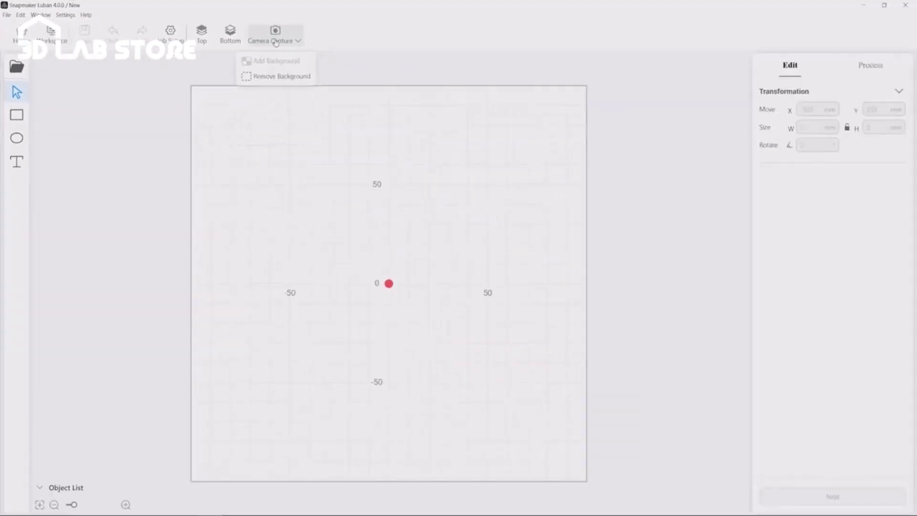
Connect to the Snapmaker-QSG machine over Wi-Fi in the workspace and return to the laser project
left_click(51, 33)
left_click(114, 88)
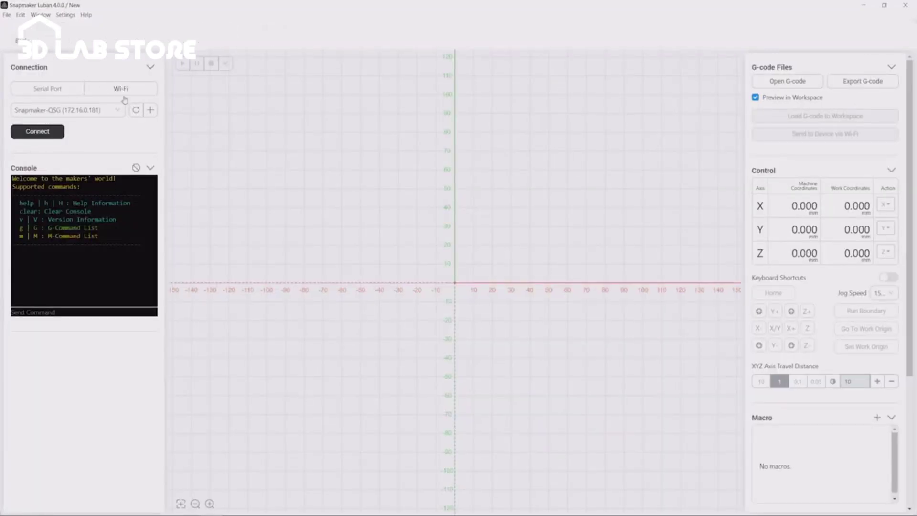
left_click(136, 111)
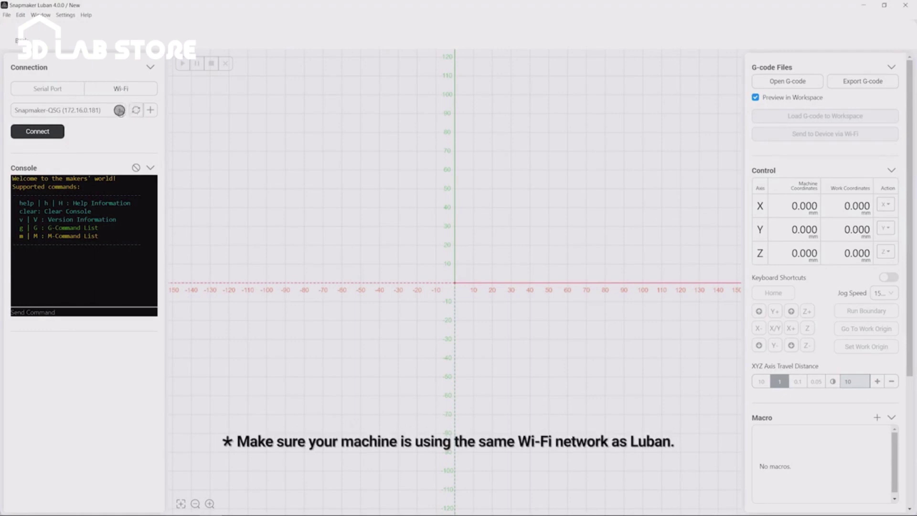
left_click(117, 111)
left_click(83, 142)
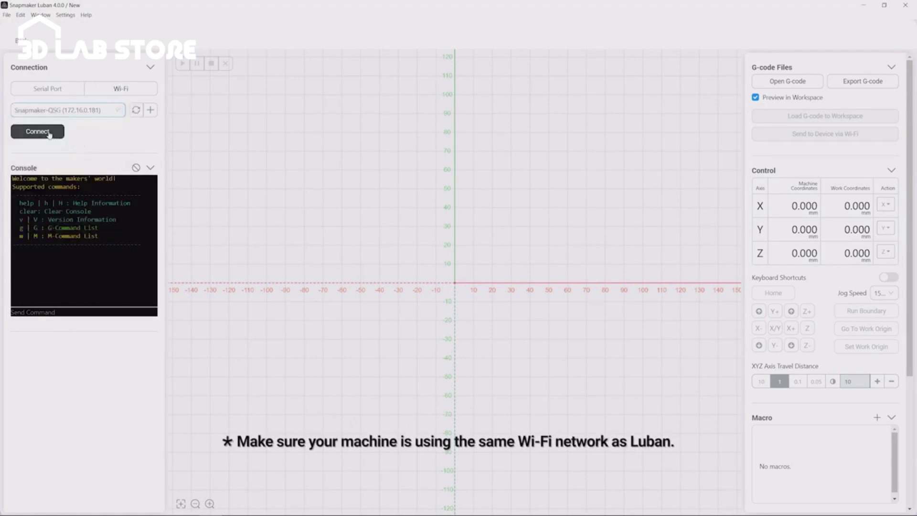
left_click(47, 129)
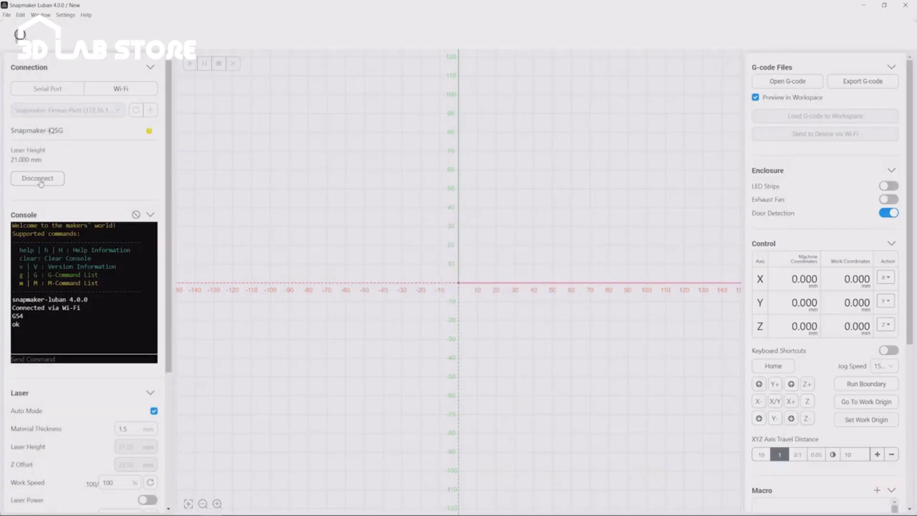
left_click(20, 38)
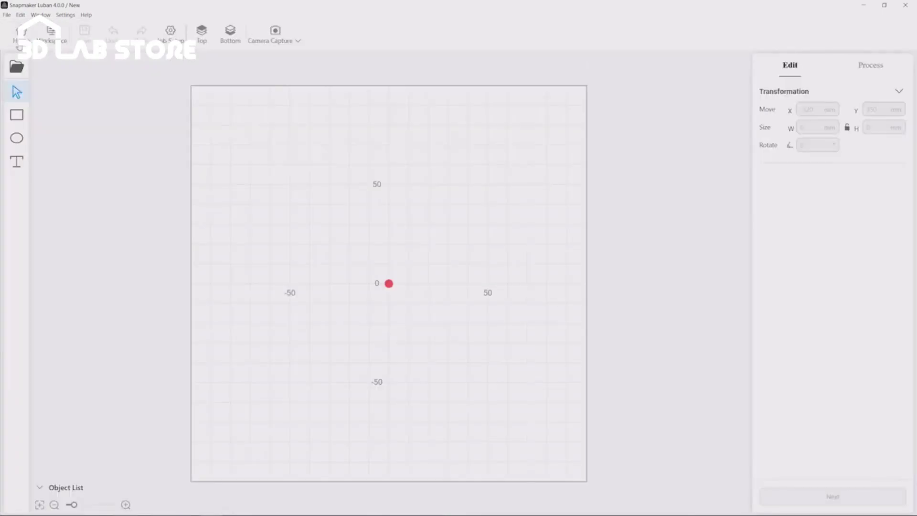
Capture a stitched camera background of the laser engraving and cutting platform
left_click(266, 41)
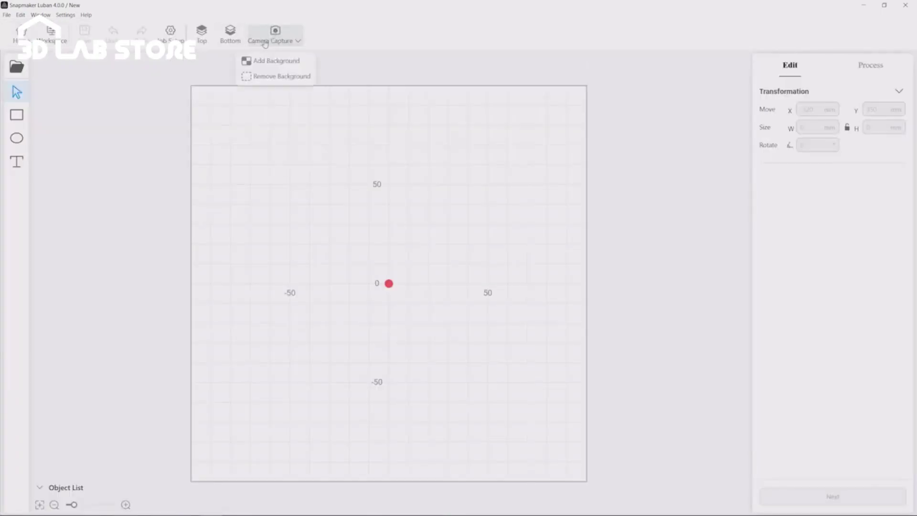
left_click(268, 59)
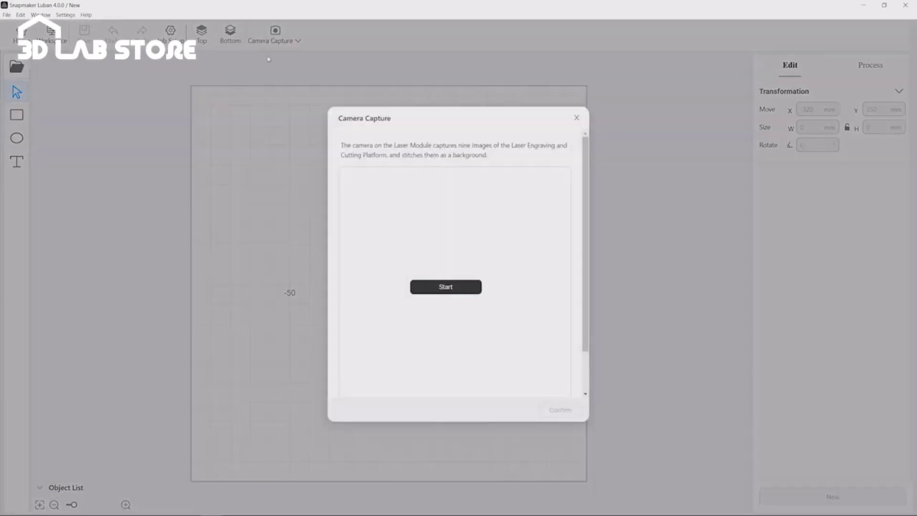
left_click(434, 287)
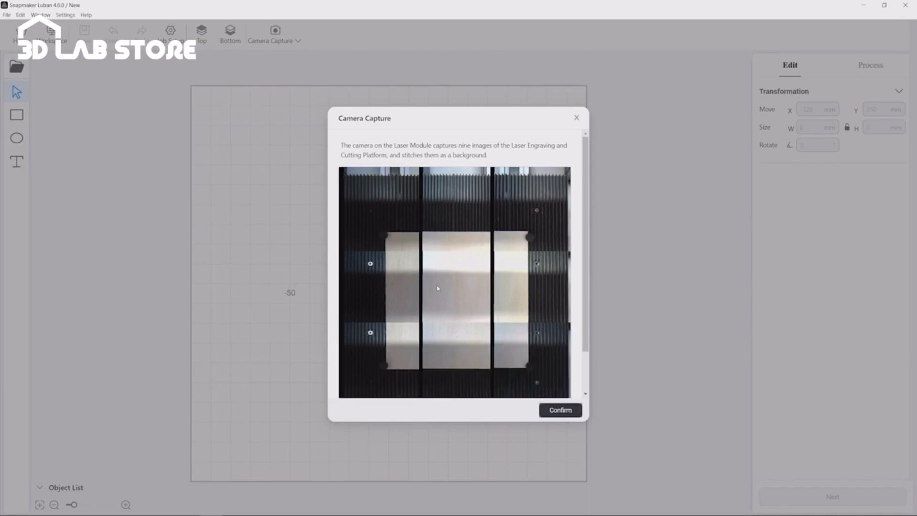
Calibrate the camera capture with the current corner alignment, apply it and accept the captured background
scroll(437, 289, "down", 1)
left_click(390, 374)
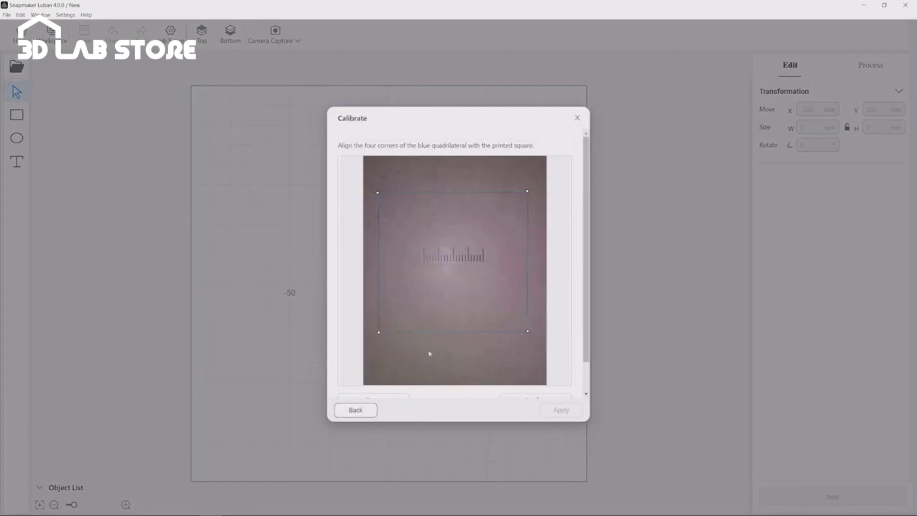
scroll(549, 348, "down", 1)
left_click(535, 365)
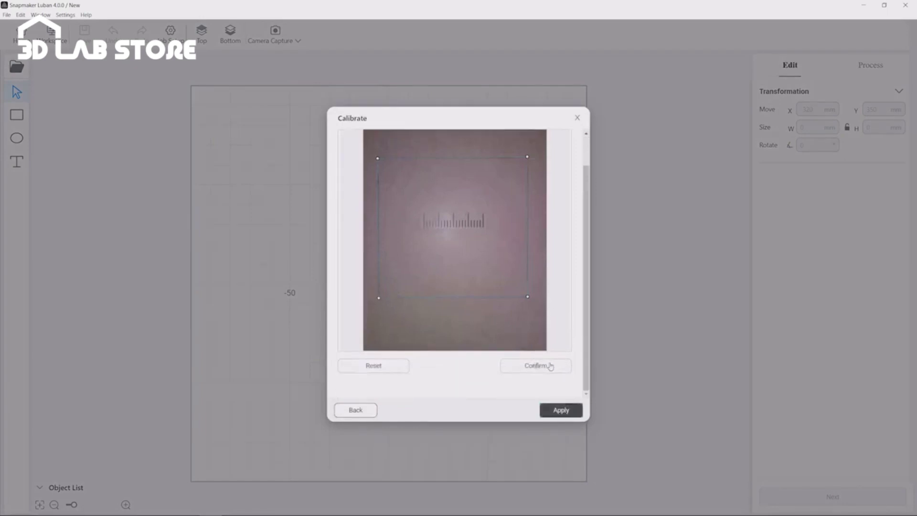
left_click(562, 410)
left_click(571, 409)
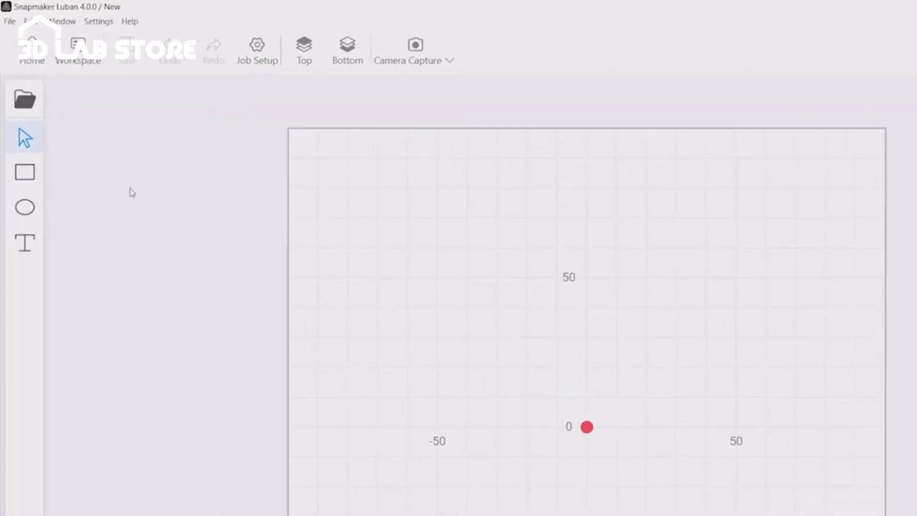
Import Frame.svg and Snowflake.png, and shrink the snowflake image to about 67 mm wide
left_click(25, 98)
double_click(241, 125)
left_click(24, 98)
left_click(322, 149)
double_click(323, 149)
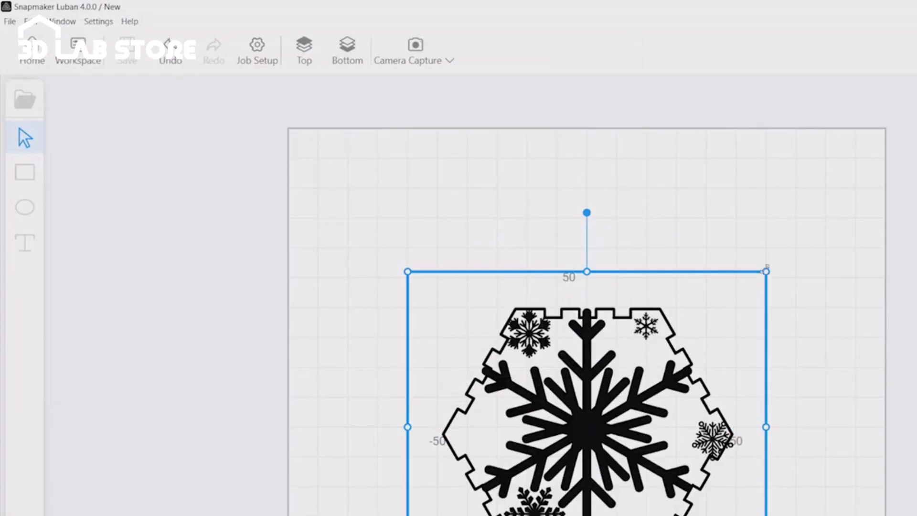
left_click_drag(766, 269, 605, 371)
Draw a wide rectangle across the upper part of the frame and add the text "Snapmaker"
left_click(24, 172)
left_click_drag(393, 247, 695, 360)
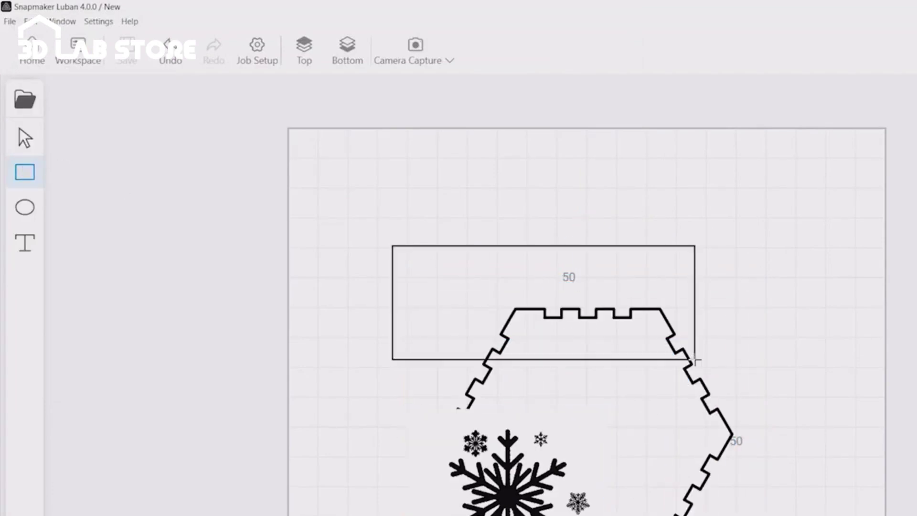
left_click(26, 245)
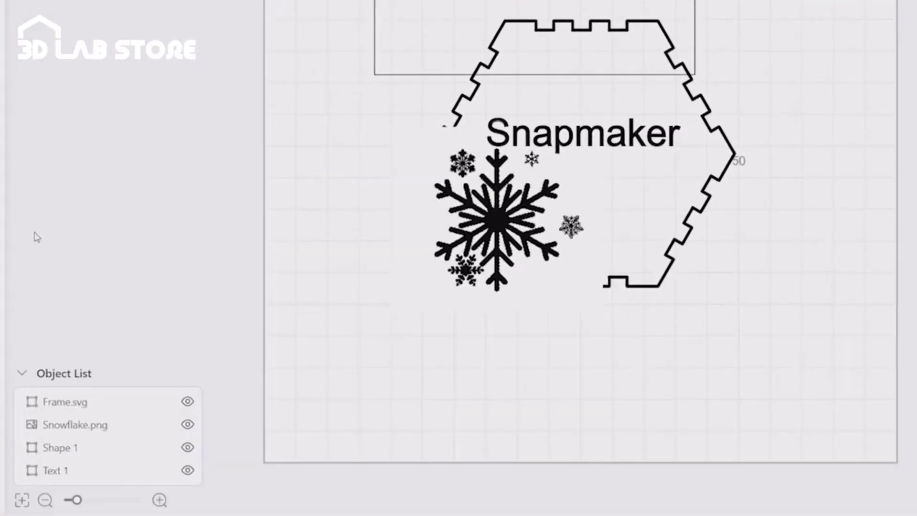
Delete the drawn rectangle and the "Snapmaker" text from the canvas
left_click(76, 448)
key("Delete")
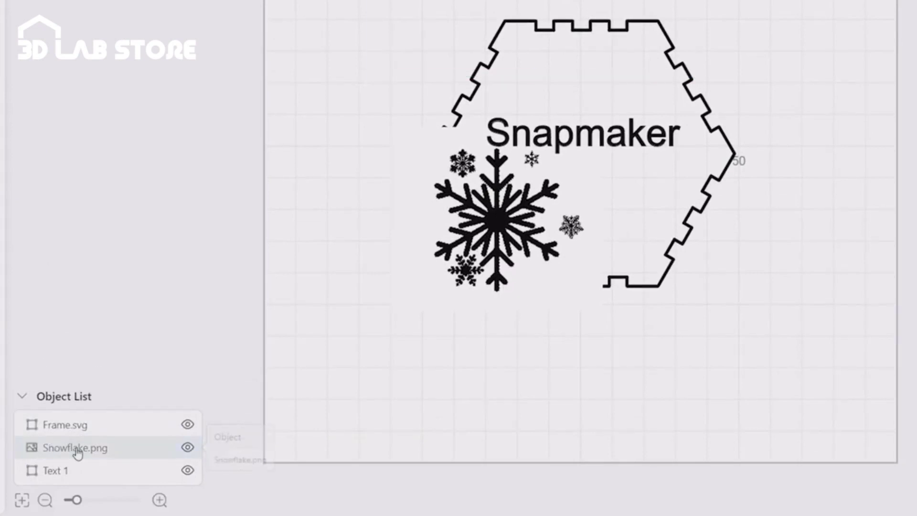
left_click(71, 474)
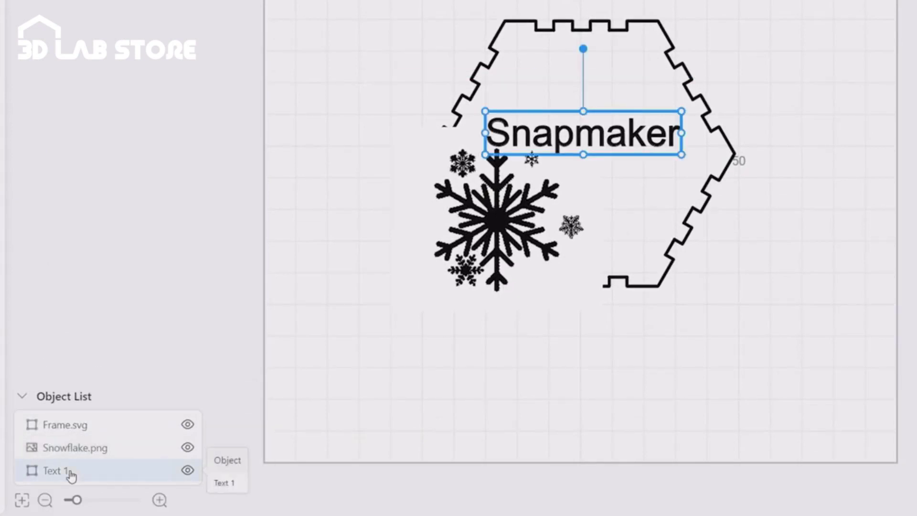
key("Delete")
Set the snowflake image's width to 100 mm and move it to the middle of the frame
left_click(77, 455)
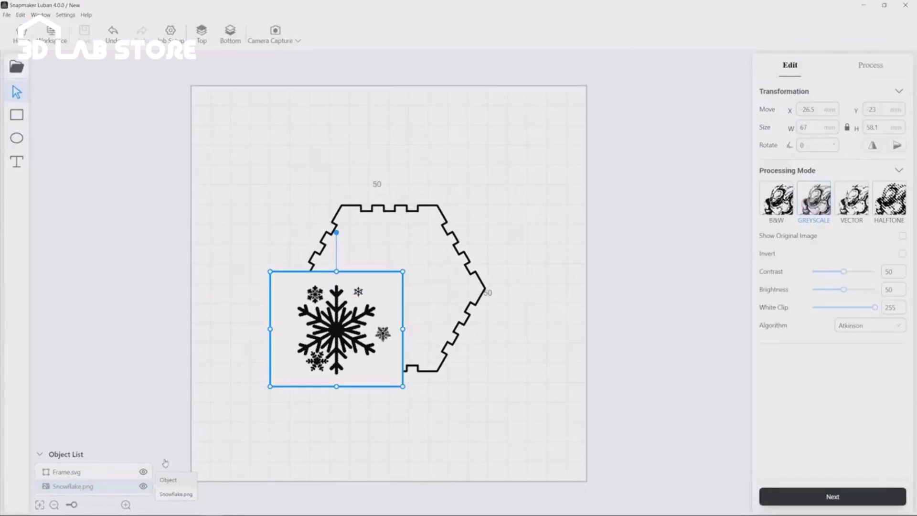
double_click(818, 124)
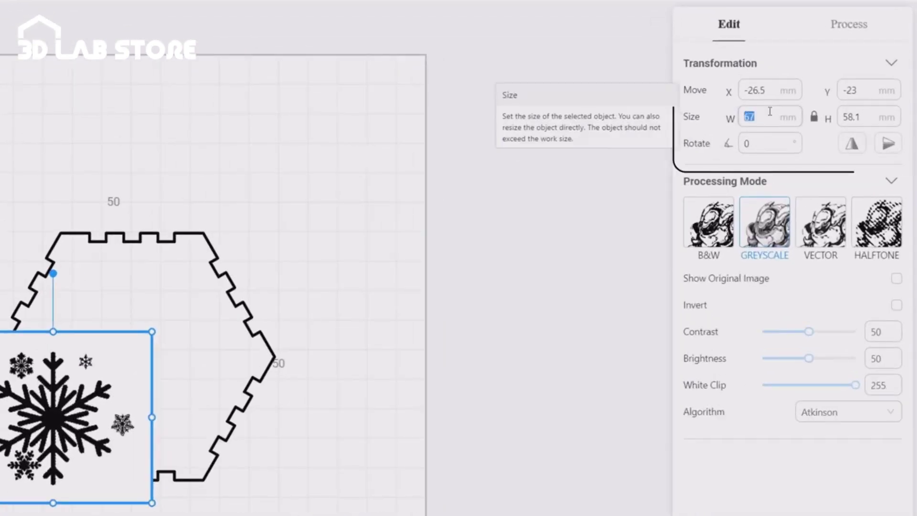
type("100")
key("Return")
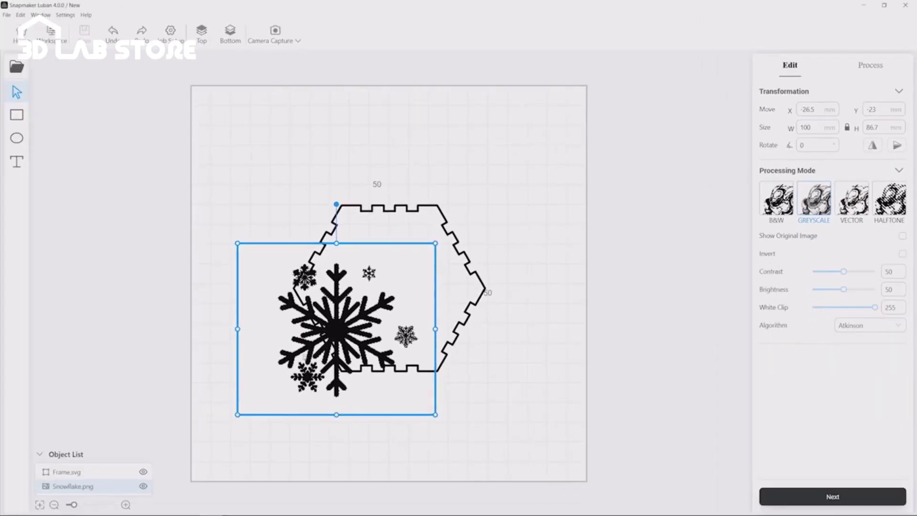
left_click_drag(288, 357, 341, 317)
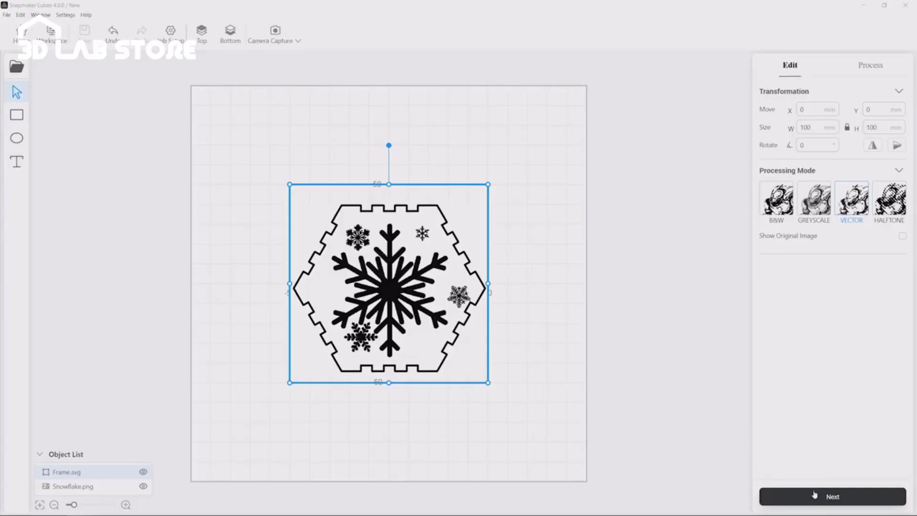
Create an On The Path vector toolpath for the frame with 3 passes
left_click(814, 494)
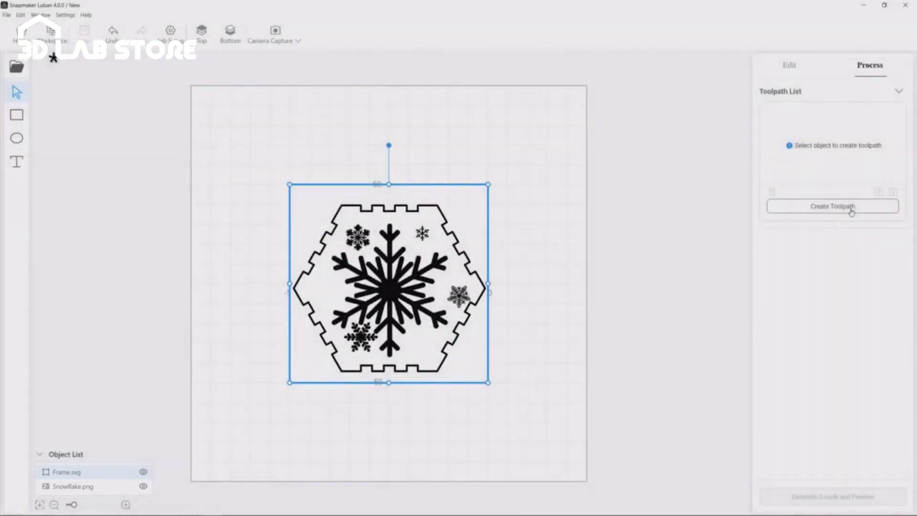
left_click(851, 209)
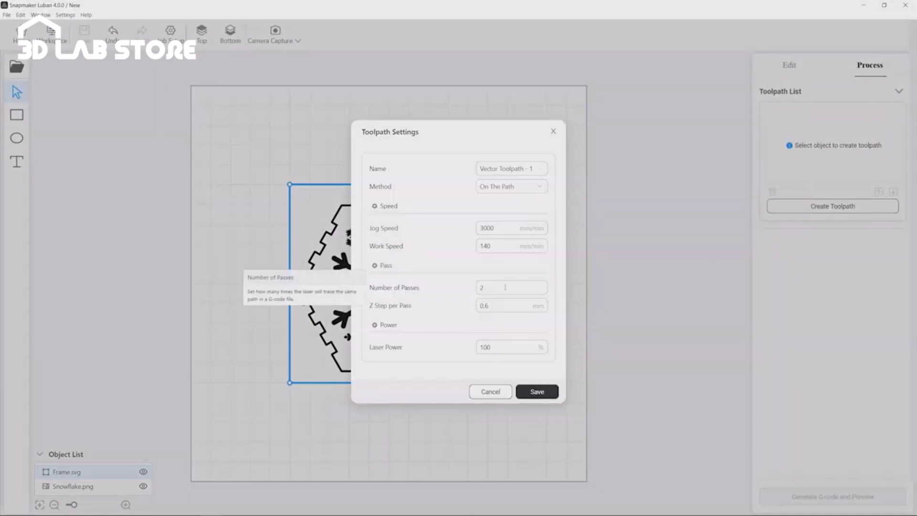
left_click(537, 391)
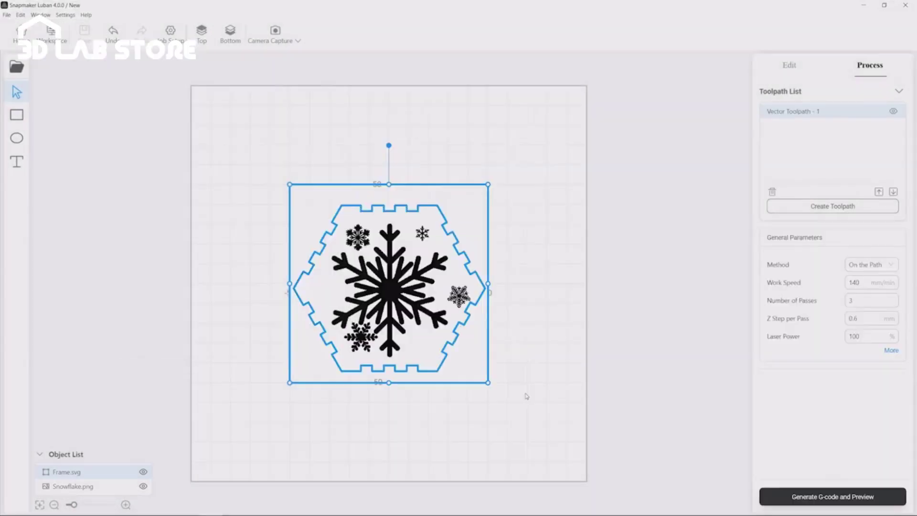
Create an image toolpath for the snowflake with the laser power set to 50%
left_click(72, 486)
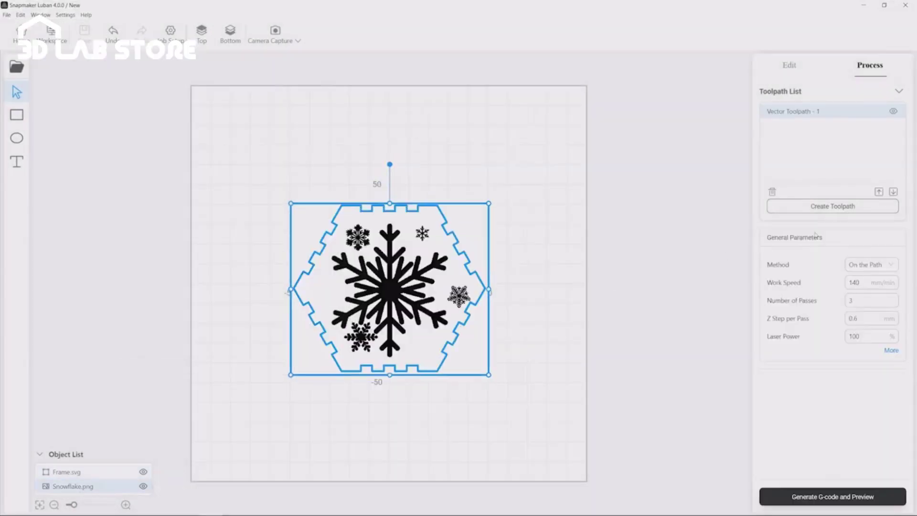
left_click(852, 209)
double_click(495, 353)
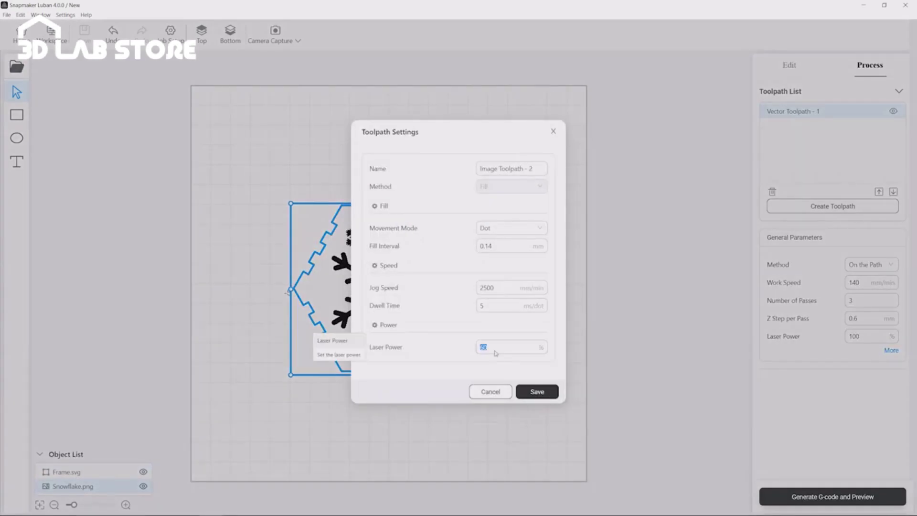
left_click(537, 391)
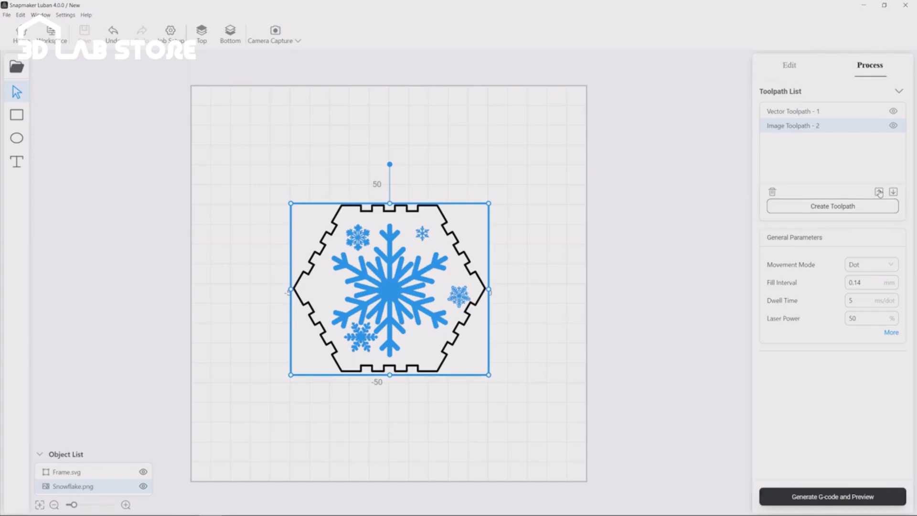
Move the image toolpath ahead of the vector toolpath and review the image toolpath's detailed settings
left_click(880, 192)
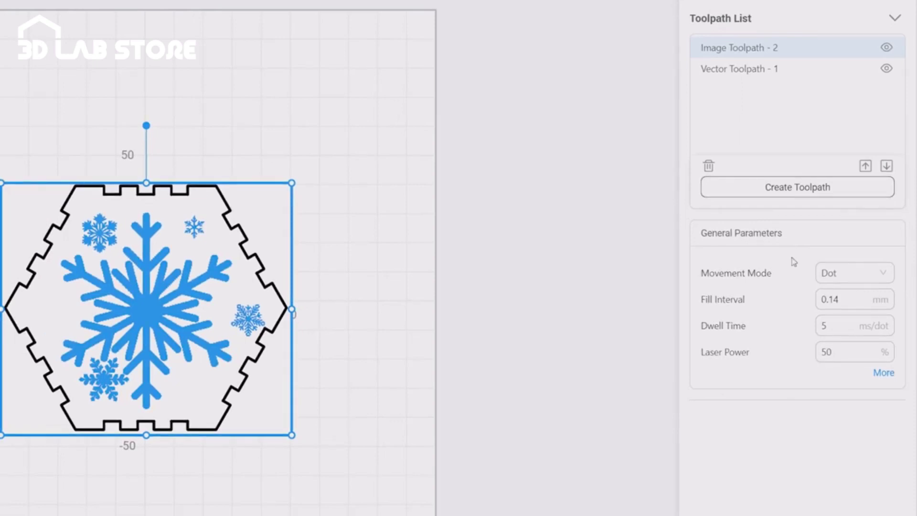
left_click(880, 375)
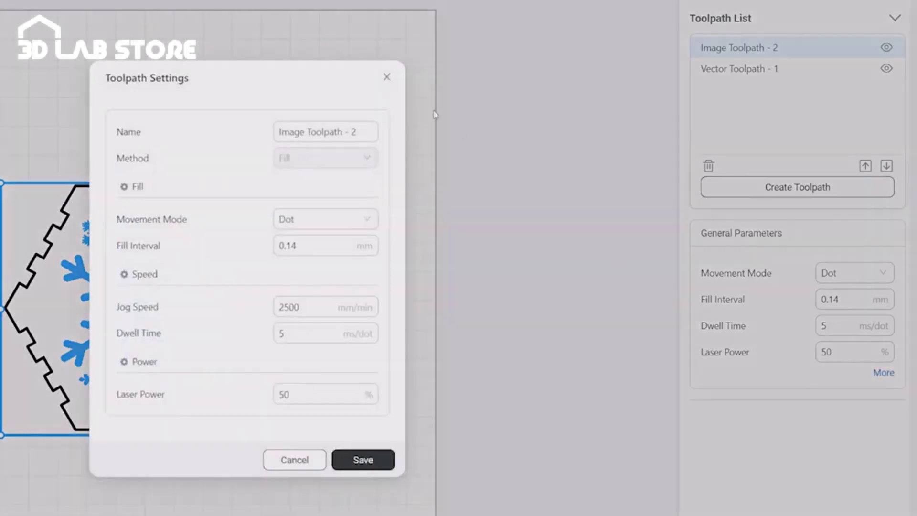
left_click(387, 78)
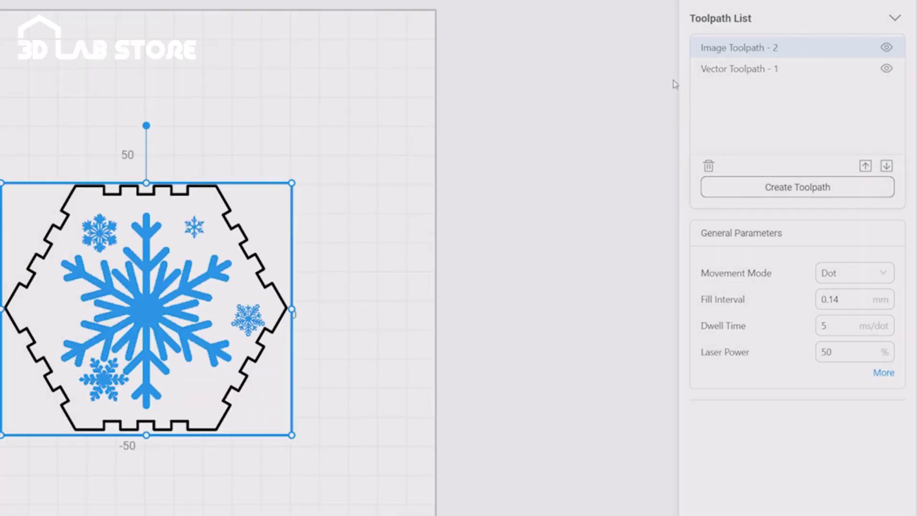
double_click(736, 57)
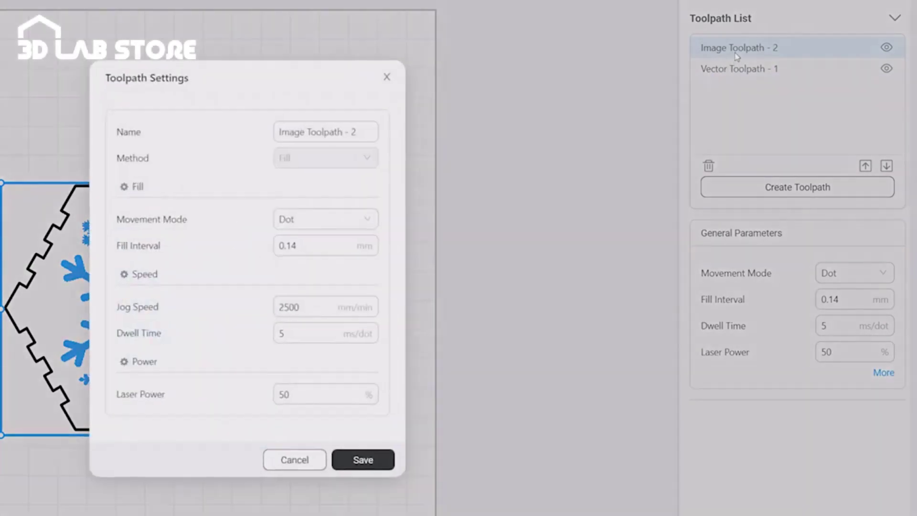
left_click(386, 78)
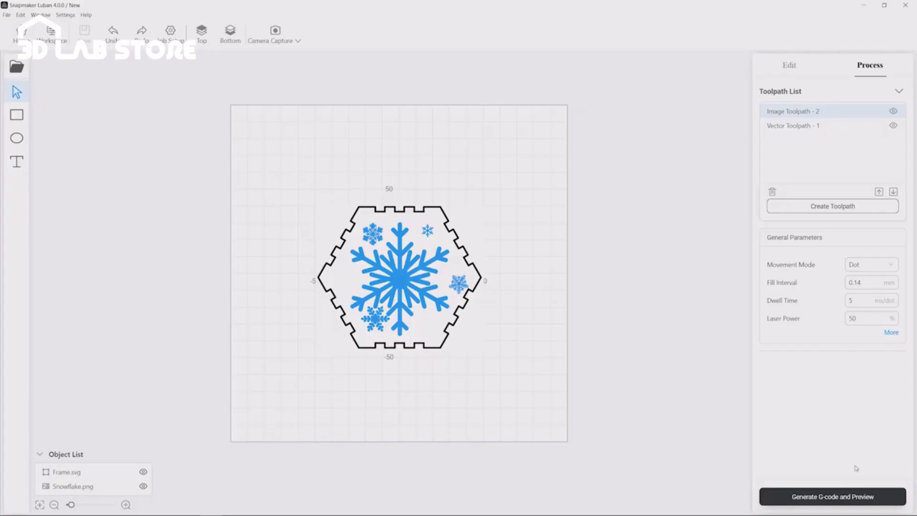
Generate the G-code for both toolpaths and load it into the workspace
left_click(867, 497)
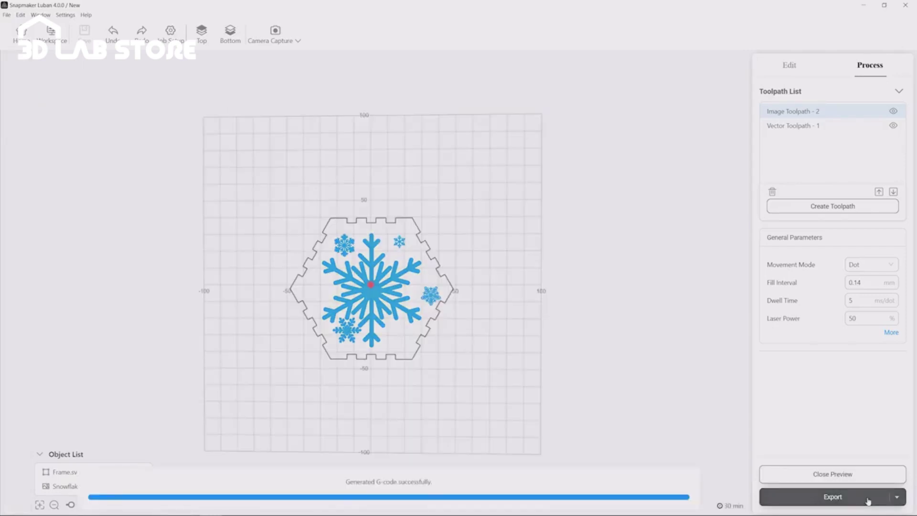
left_click(835, 497)
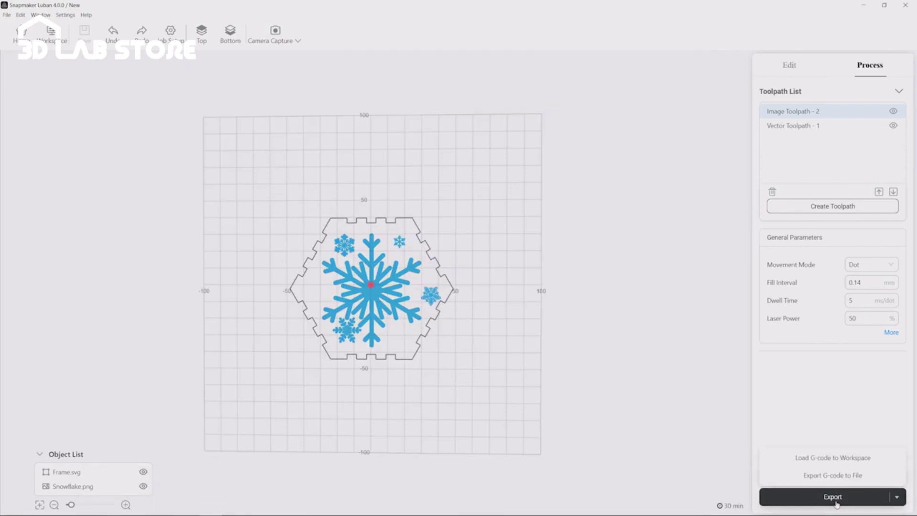
left_click(834, 458)
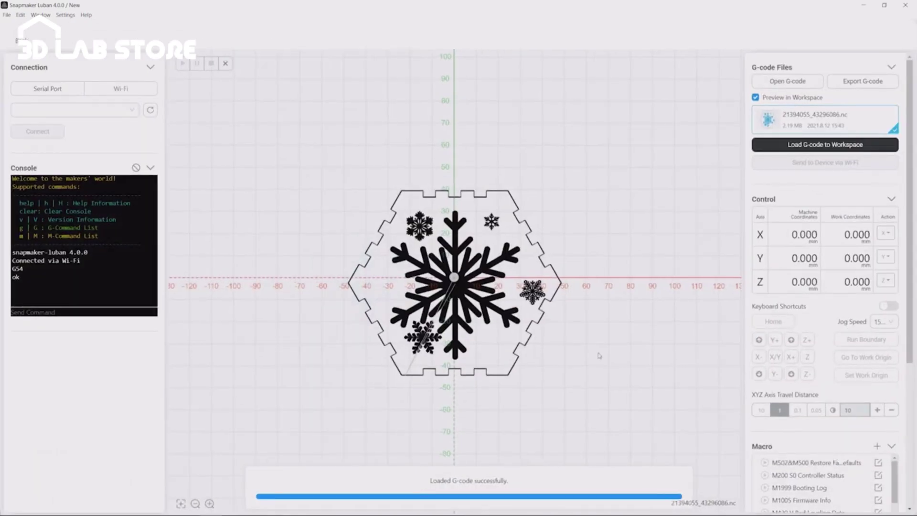
Connect to the Snapmaker-QSG machine over Wi-Fi and send it the loaded G-code file
left_click(121, 89)
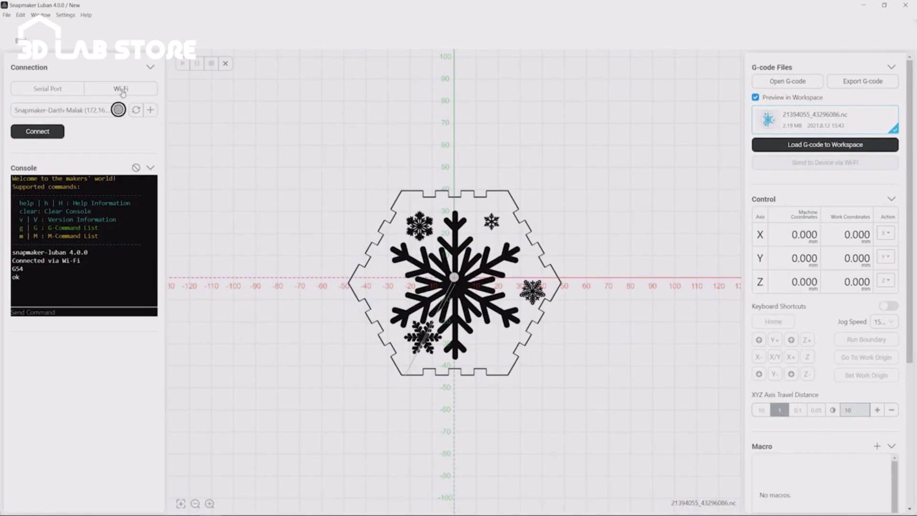
left_click(76, 111)
left_click(79, 133)
left_click(41, 131)
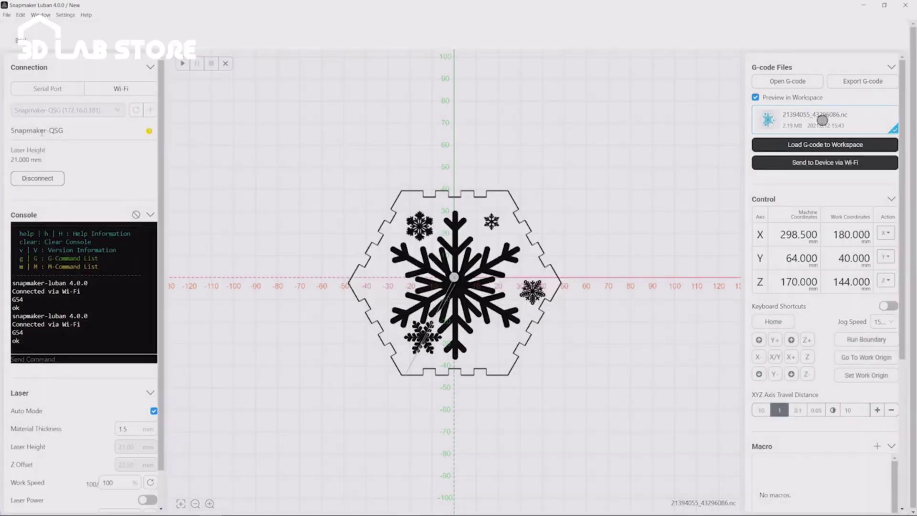
left_click(829, 163)
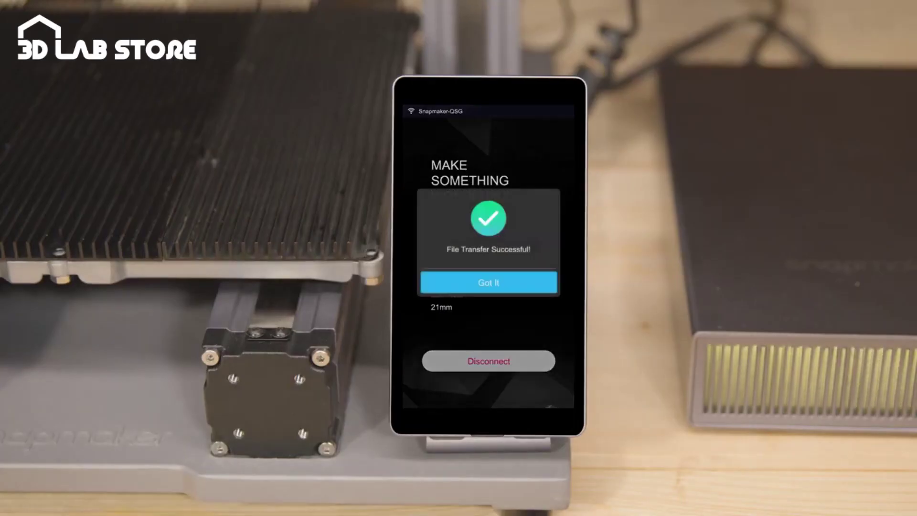
On the machine's touchscreen, acknowledge the file transfer, disconnect from Luban and open the preview of 21394055_43296086.nc
left_click(489, 282)
left_click(490, 361)
left_click(453, 191)
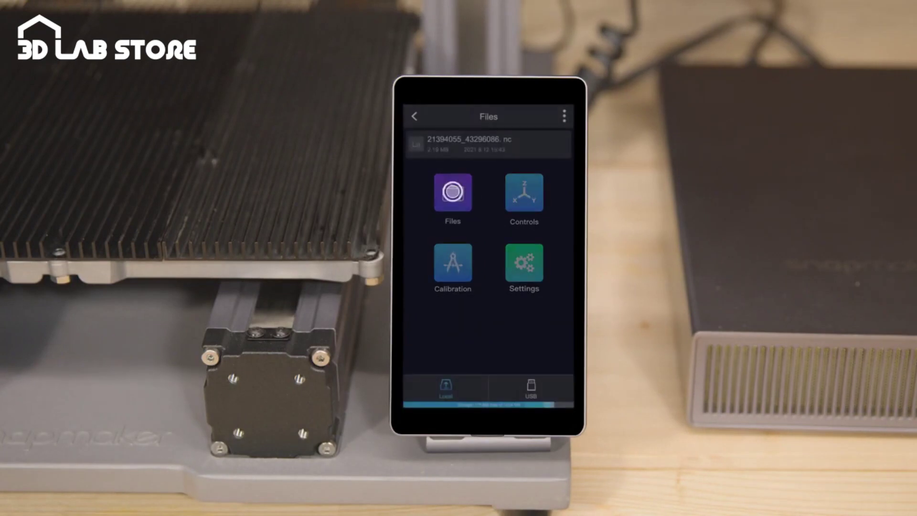
left_click(455, 146)
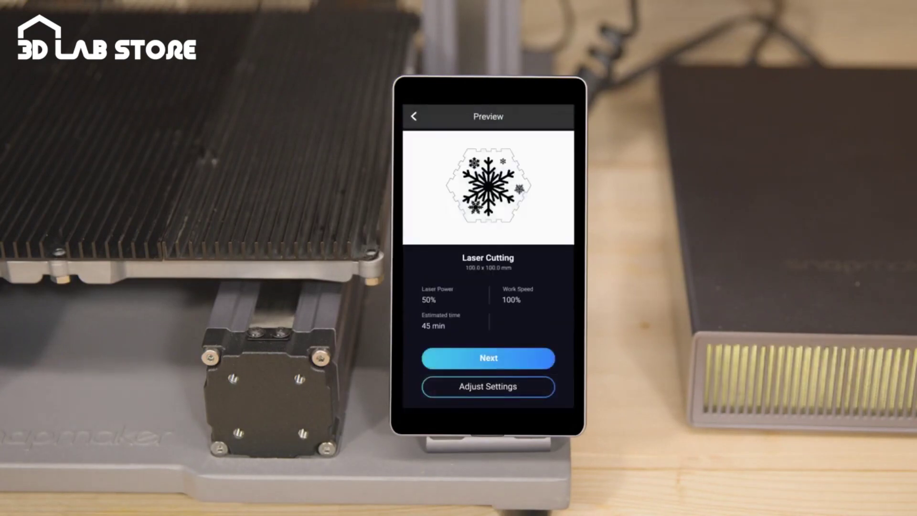